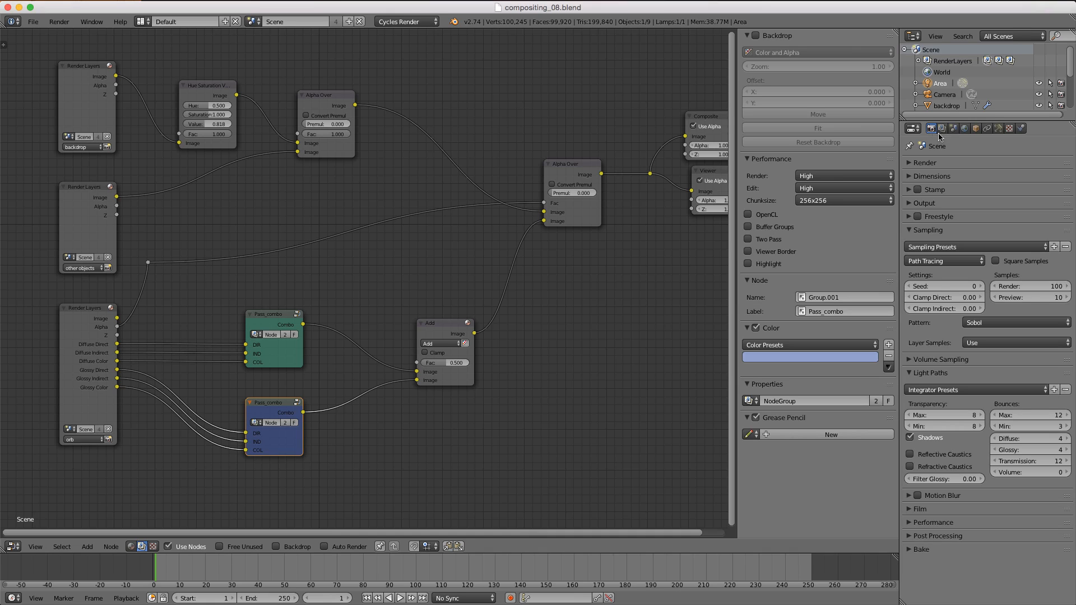
Step: Enable the Vector pass for the orb render layer
left_click(944, 129)
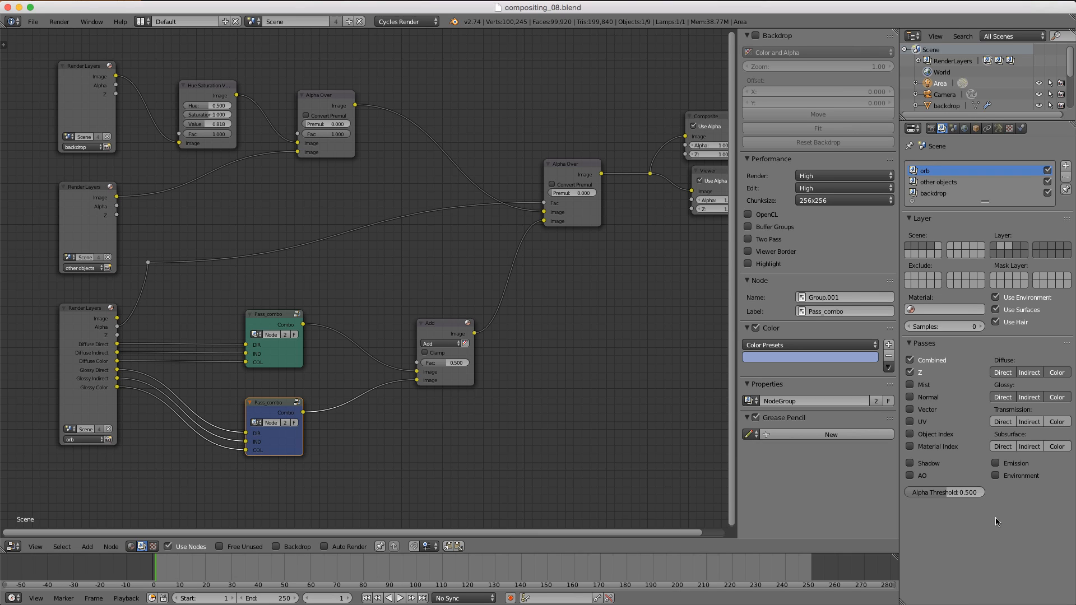
left_click(915, 345)
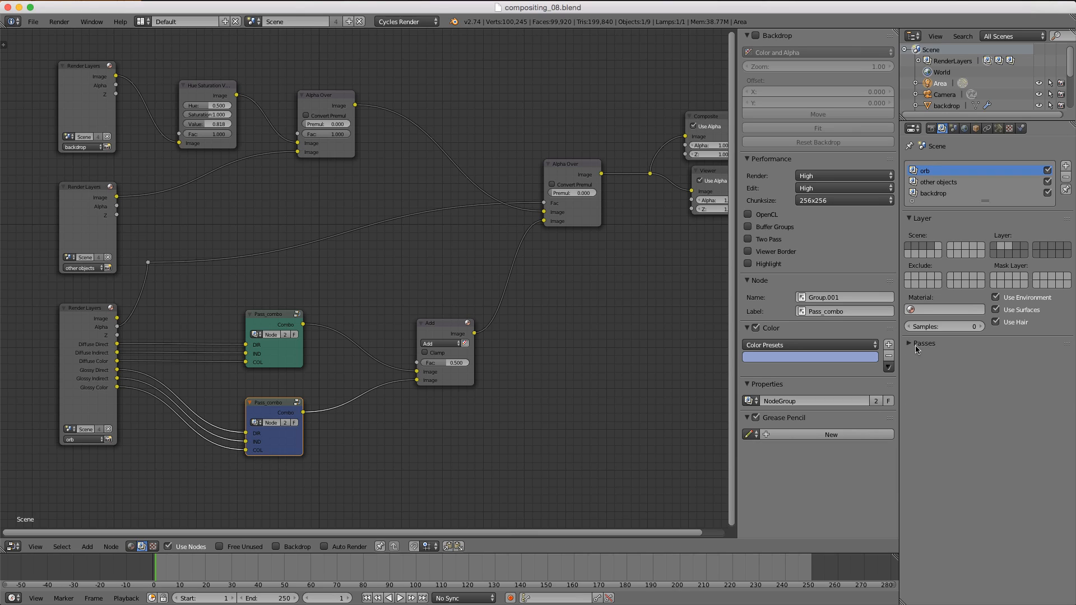
left_click(907, 342)
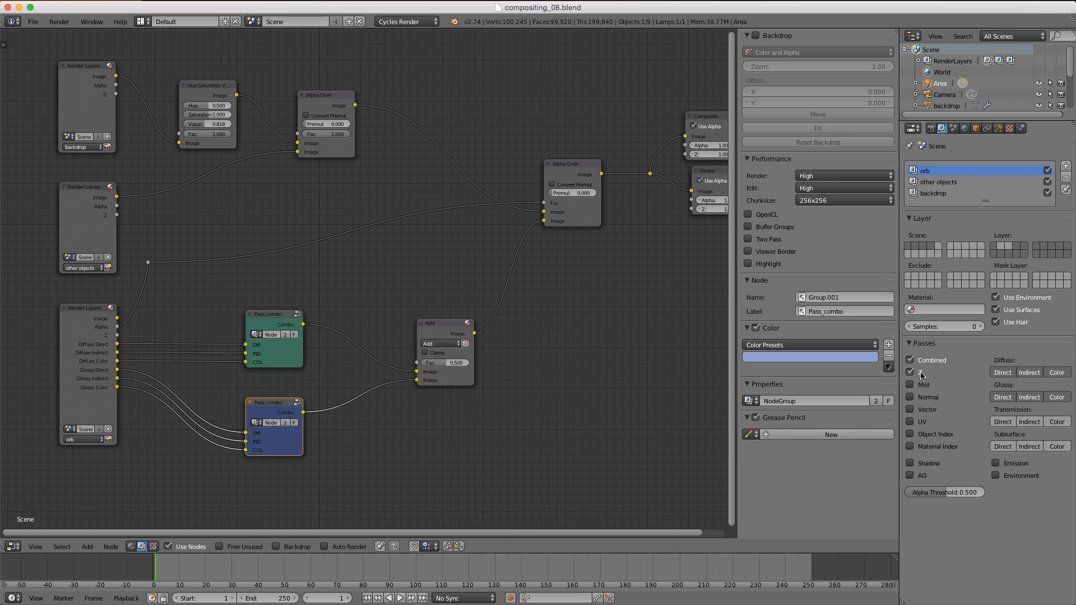
left_click(909, 410)
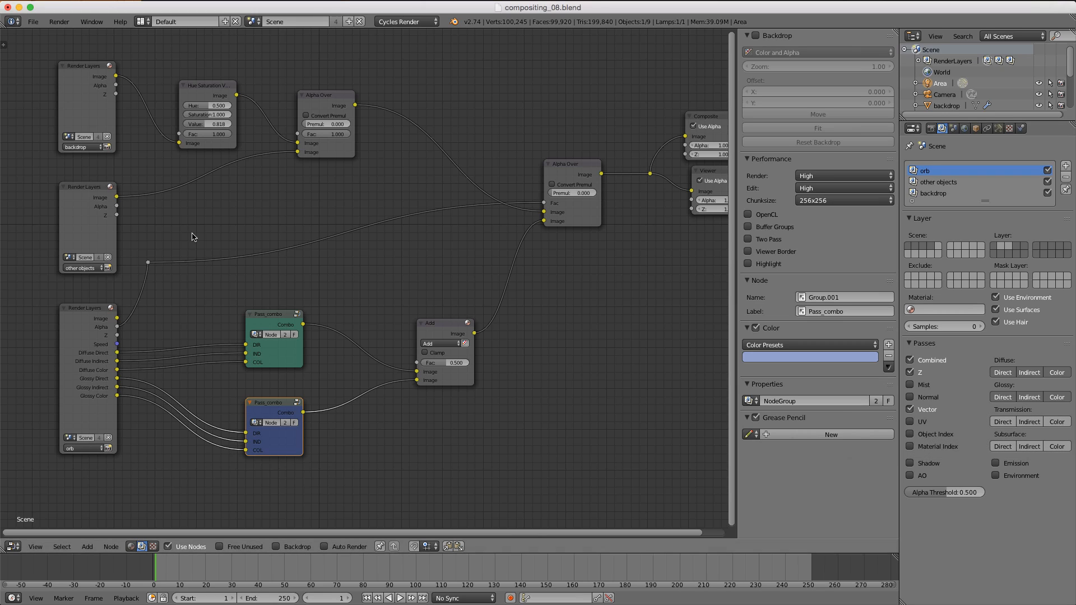
Step: Switch the node editor to the 3D View and select the orb
left_click(12, 546)
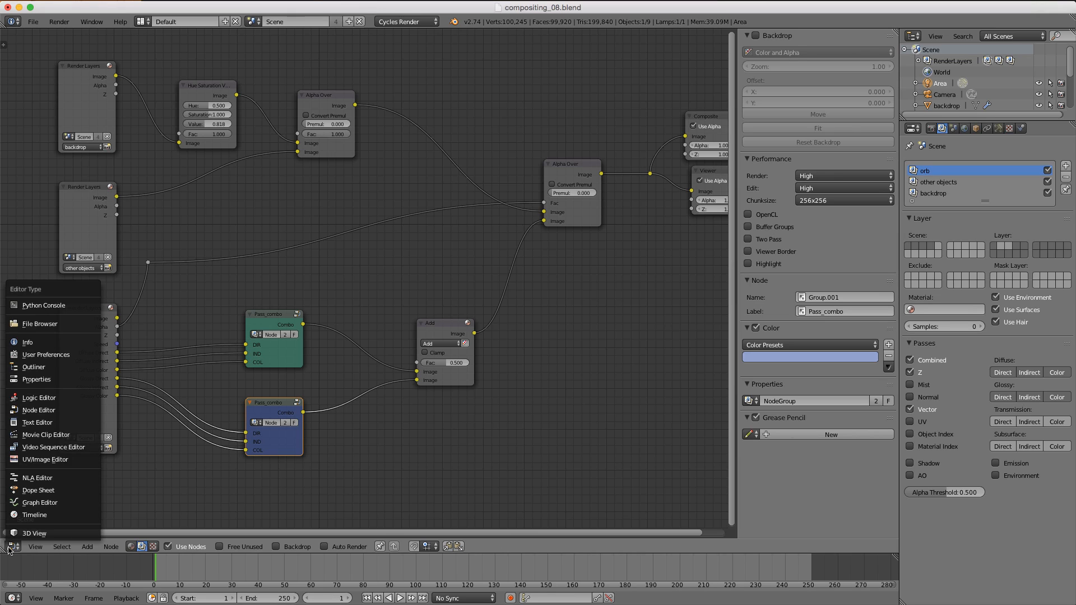
left_click(34, 532)
right_click(378, 320)
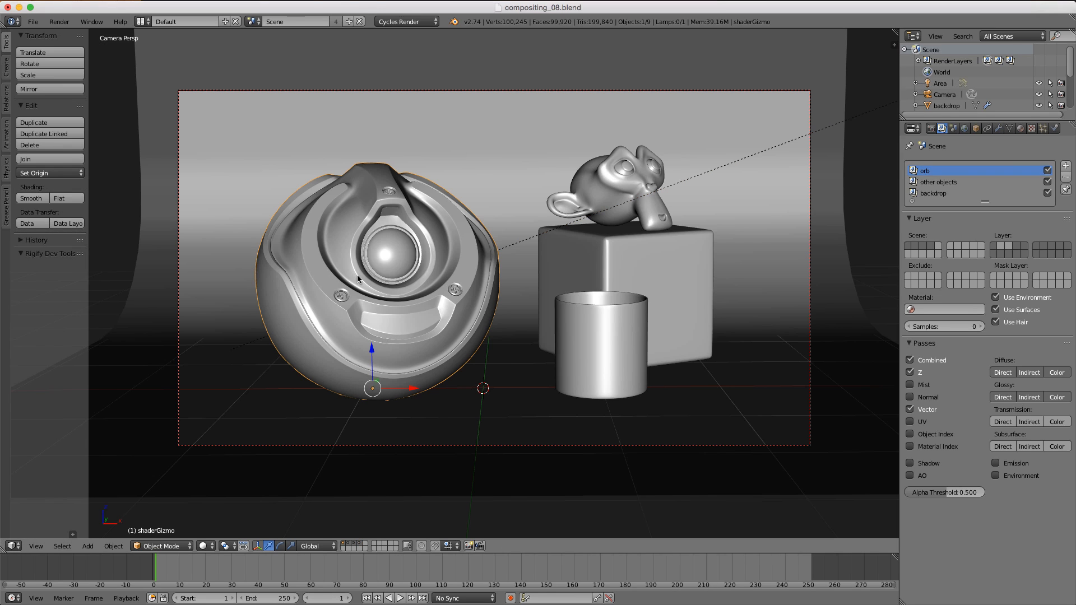
Step: Move the orb left along X and insert a location keyframe at frame 1
key("g")
key("x")
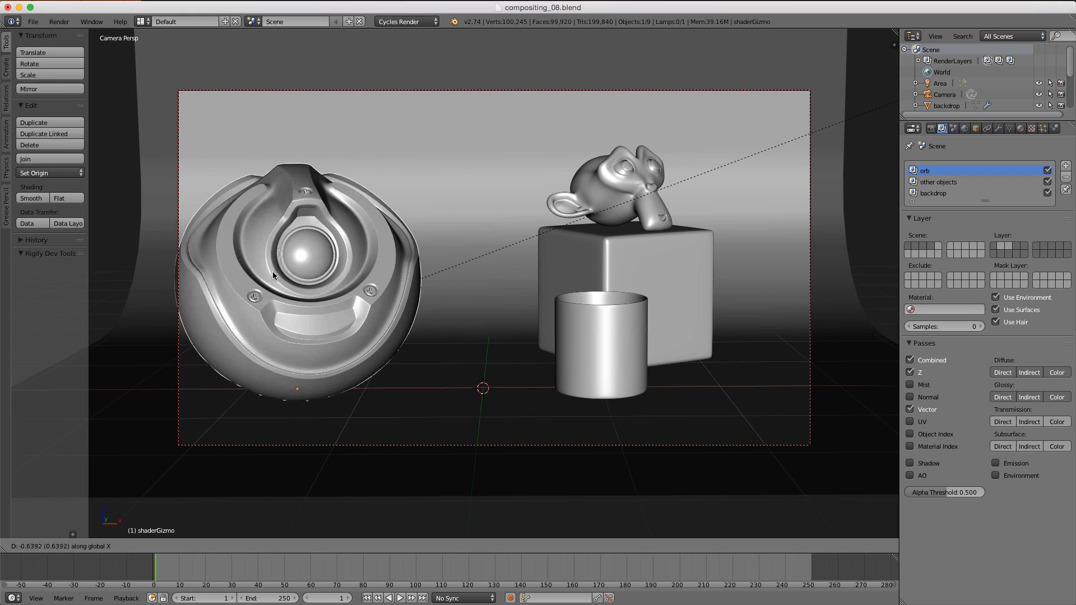
left_click(188, 279)
key("i")
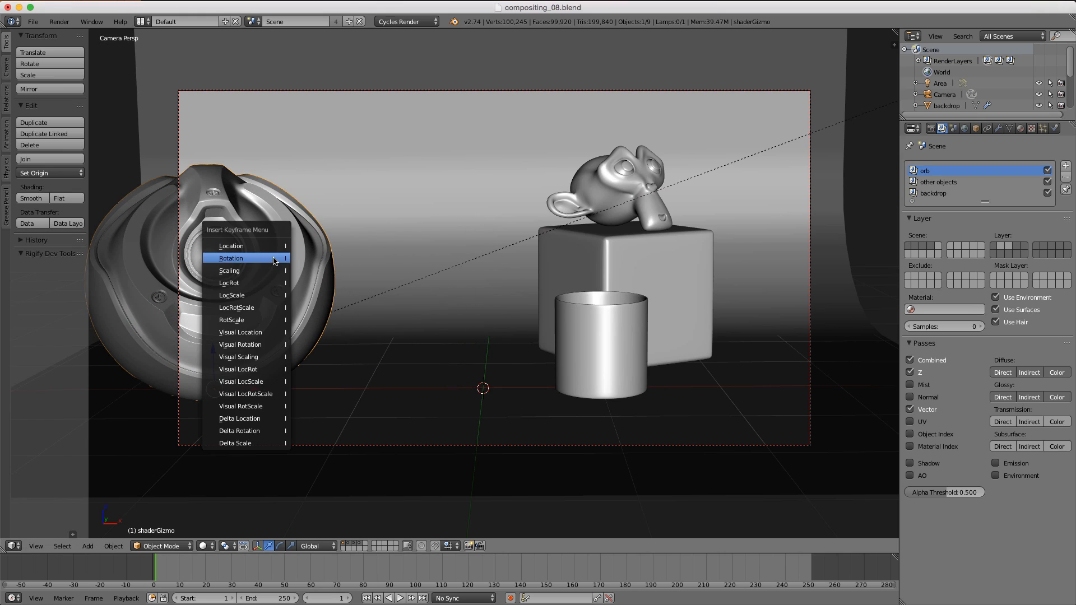
left_click(269, 244)
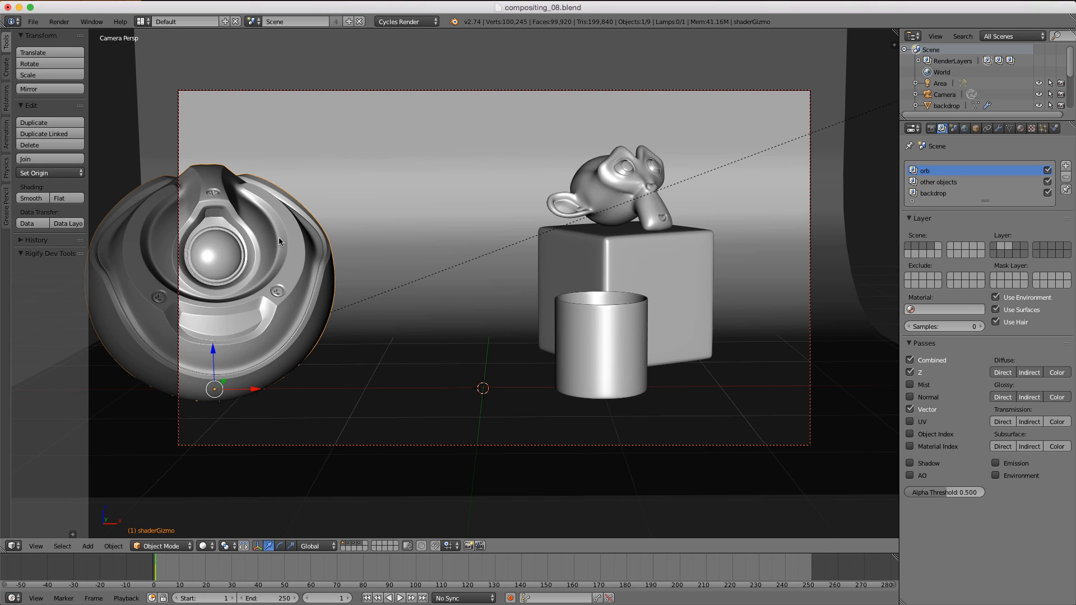
Step: Go to frame 10, move the orb right along X and insert a location keyframe
left_click(180, 567)
key("g")
key("x")
left_click(515, 191)
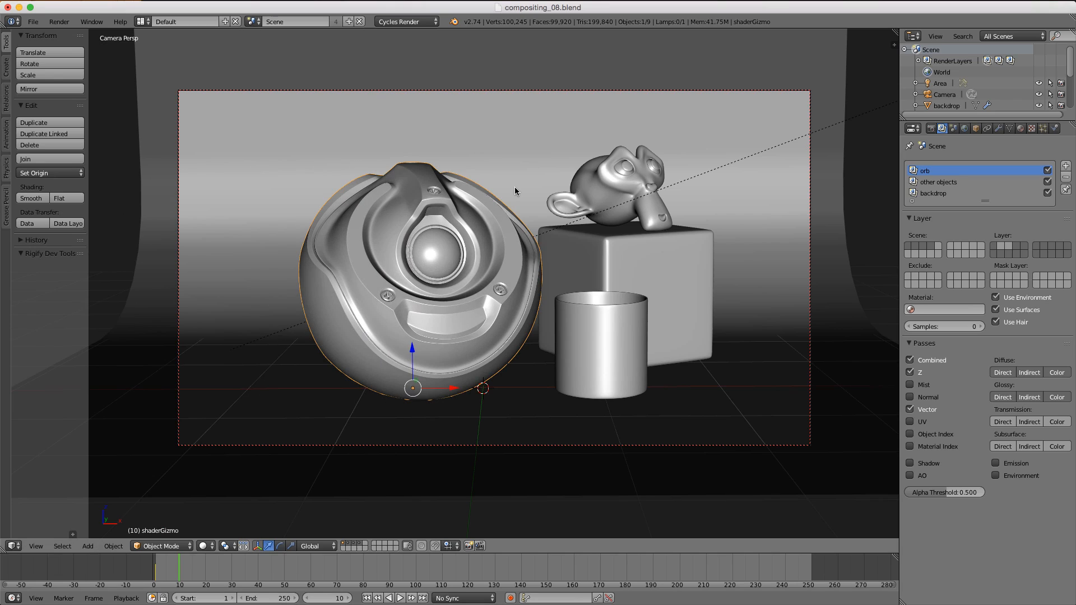
key("i")
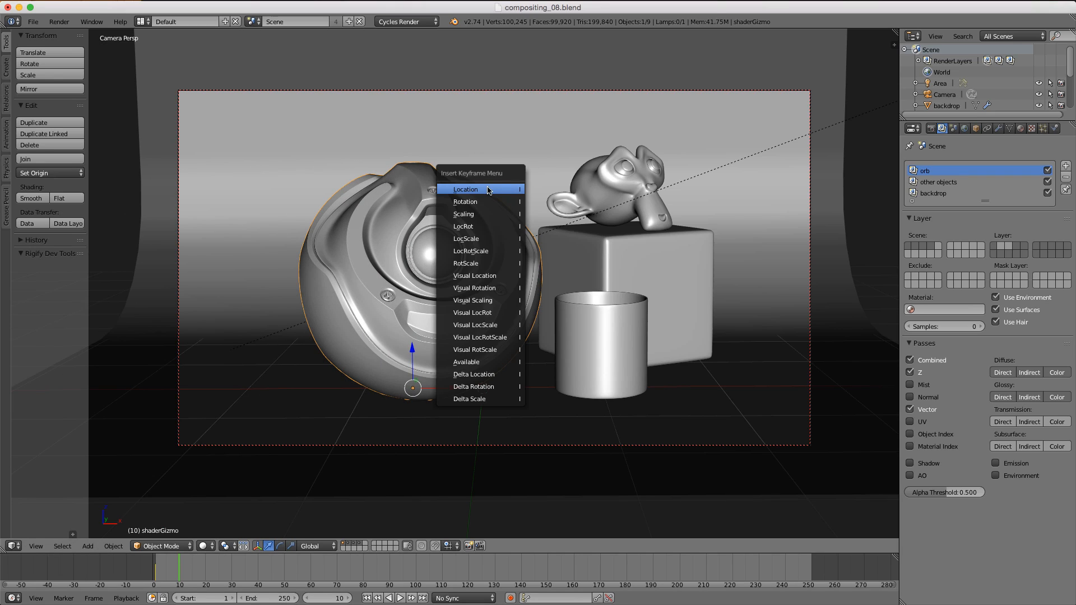
left_click(488, 191)
Step: Set the current frame to 7 and render the image
left_click(176, 567)
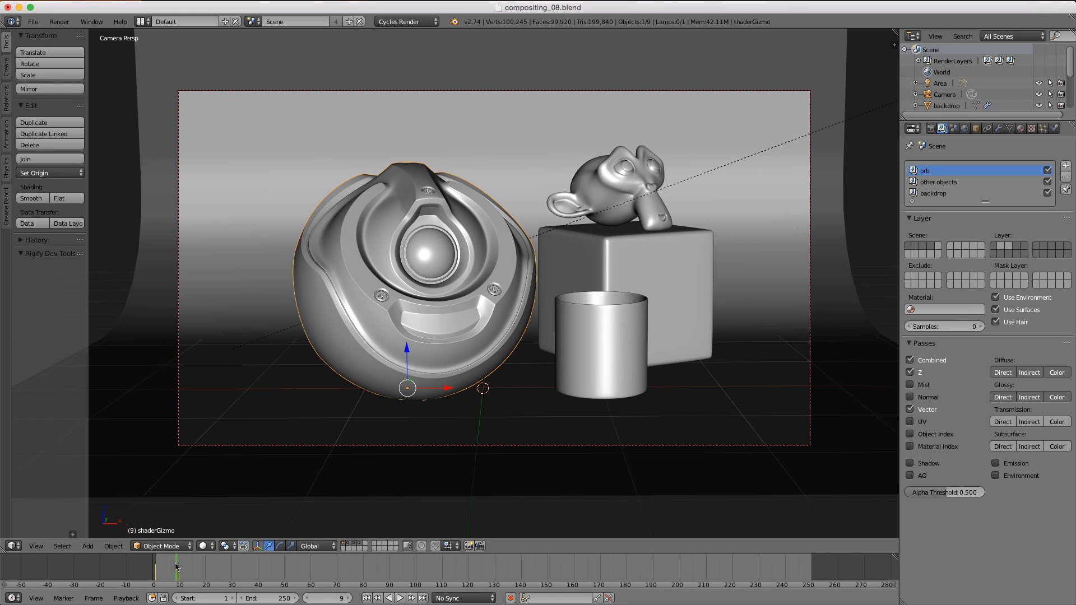
left_click_drag(175, 566, 170, 569)
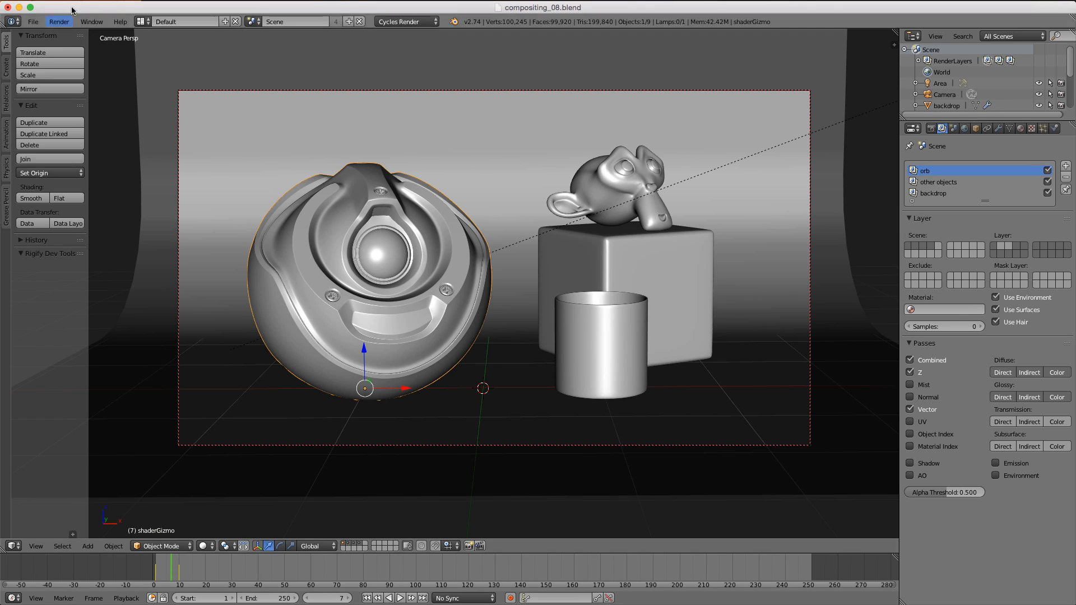
left_click(60, 22)
left_click(78, 35)
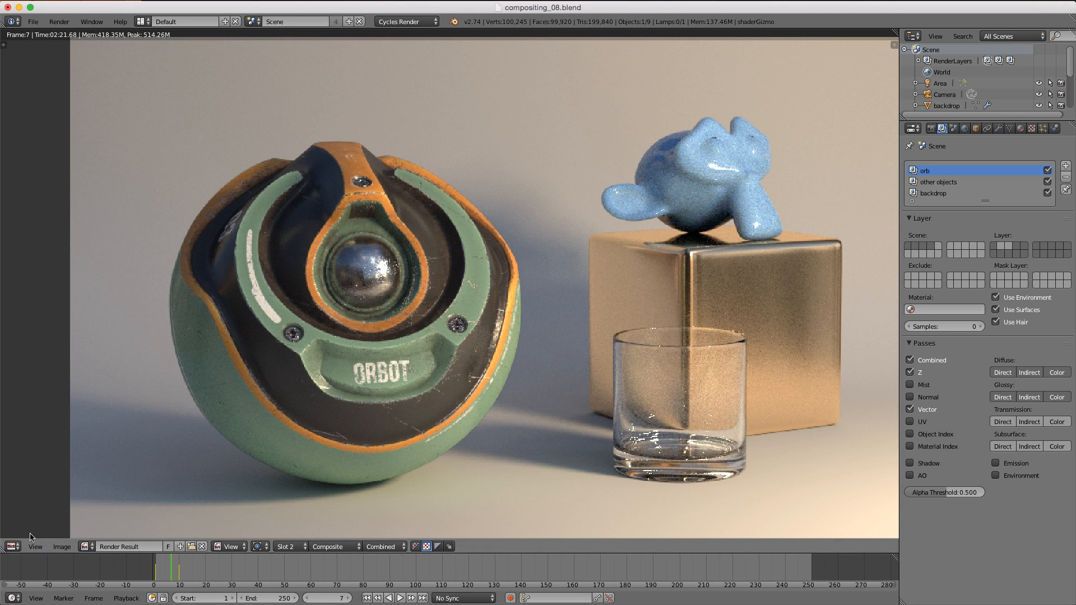
Step: Switch the editor back to the Node Editor and turn on the backdrop
left_click(12, 547)
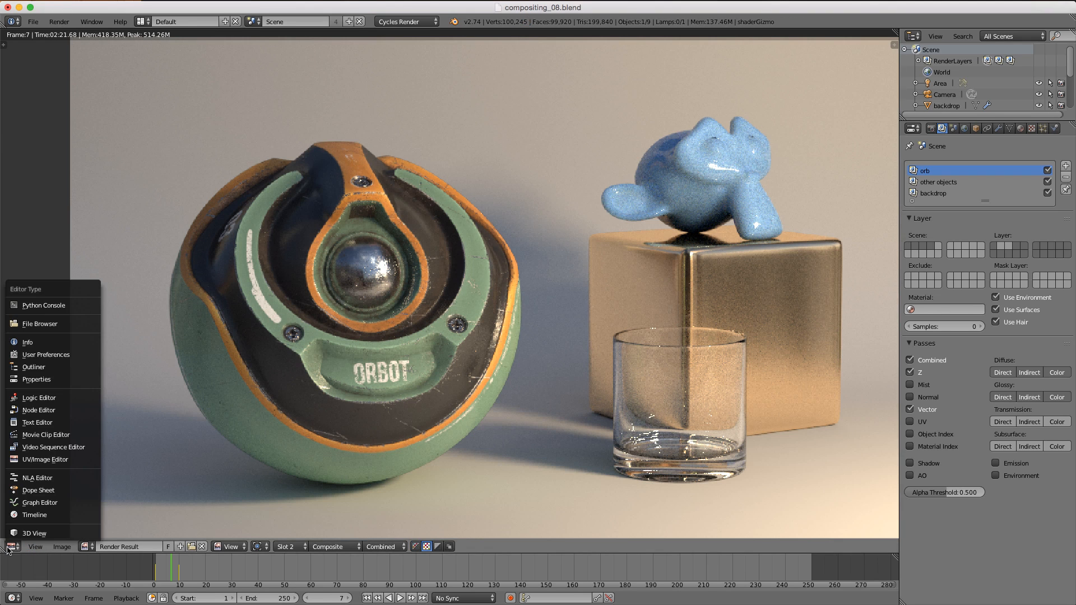
key("n")
left_click(274, 546)
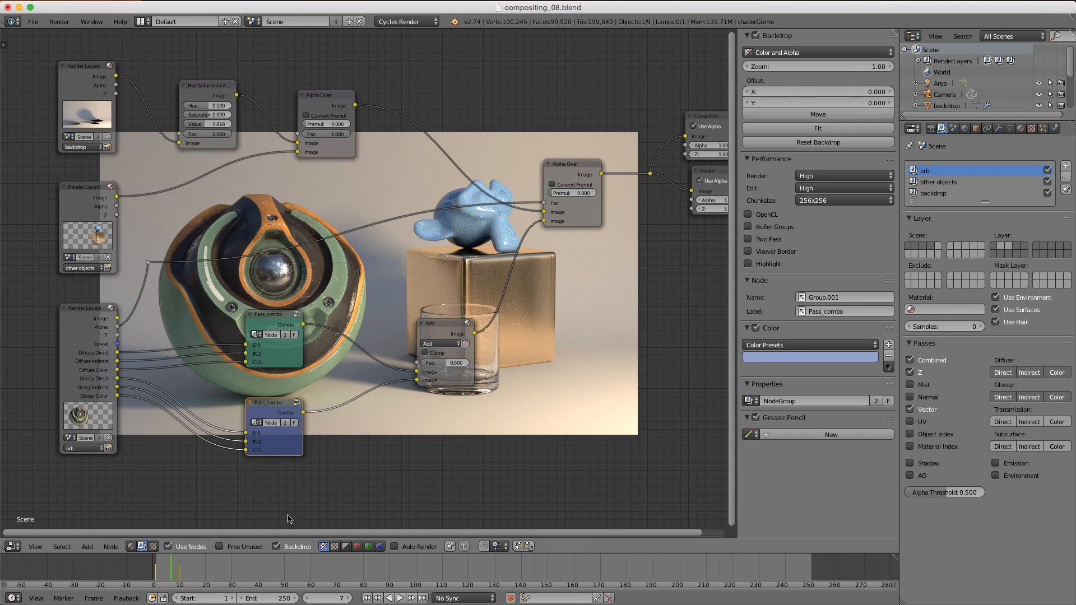
Step: Box-select the Composite and Viewer nodes
middle_click_drag(411, 272, 242, 337)
middle_click_drag(447, 242, 375, 256)
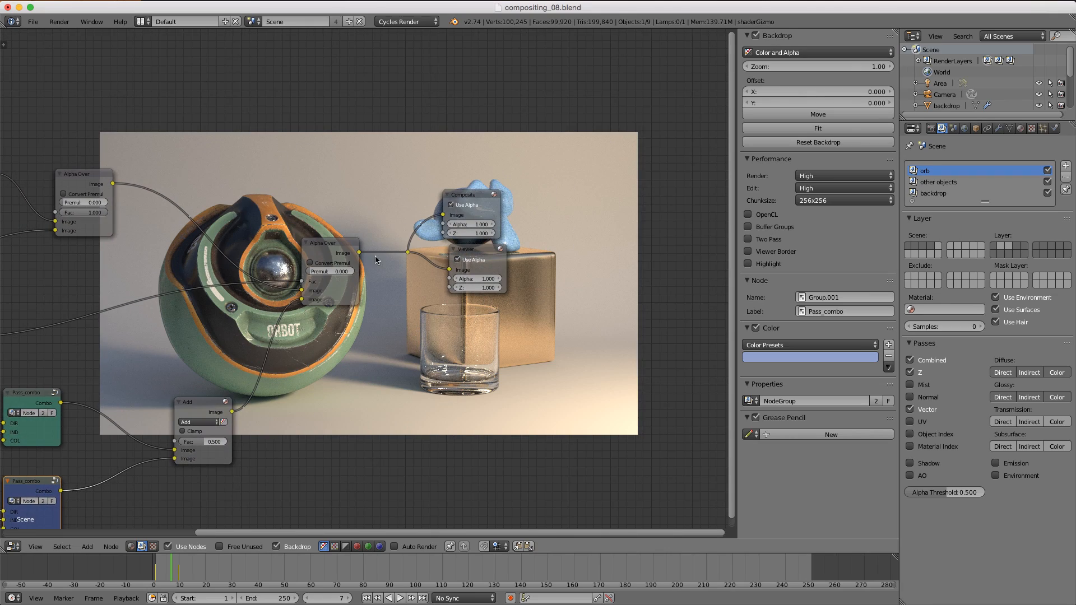
key("b")
left_click_drag(387, 182, 586, 300)
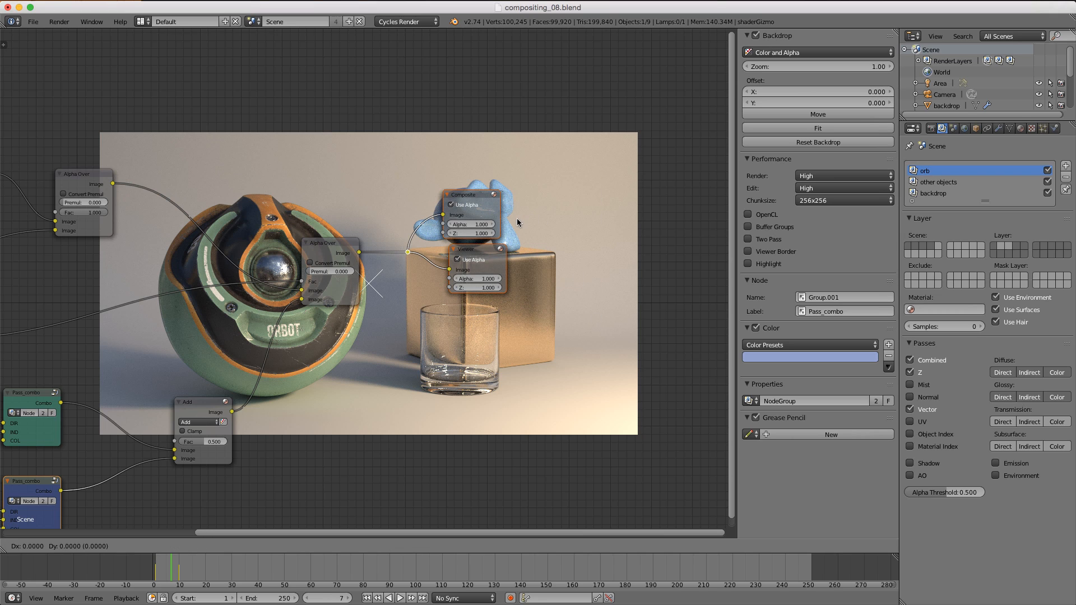
key("g")
key("x")
key("Escape")
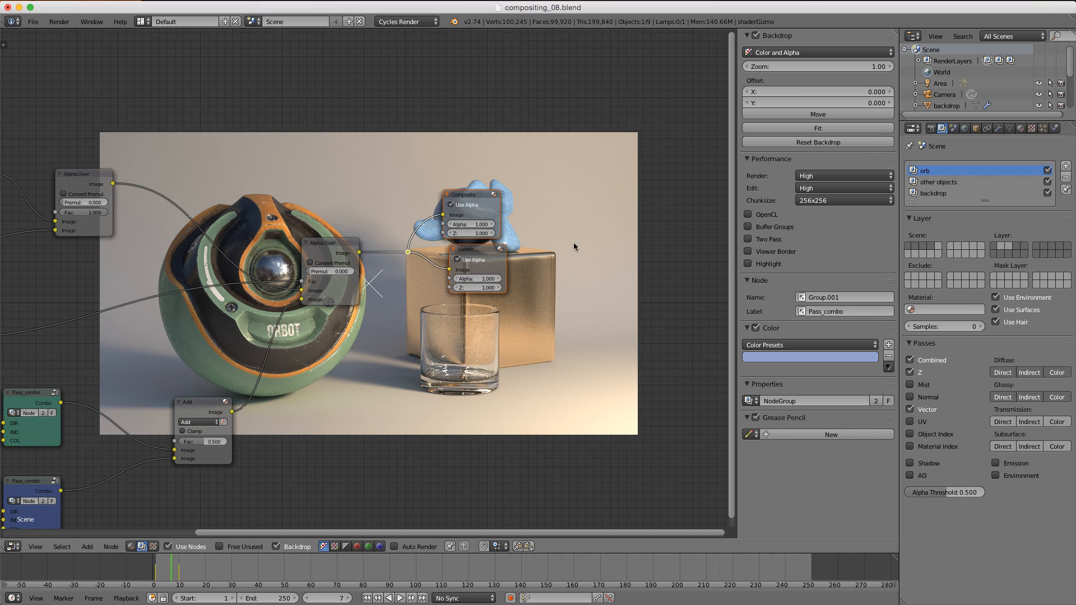
Step: Move the Composite and Viewer nodes to the right along X
key("g")
key("x")
left_click(682, 214)
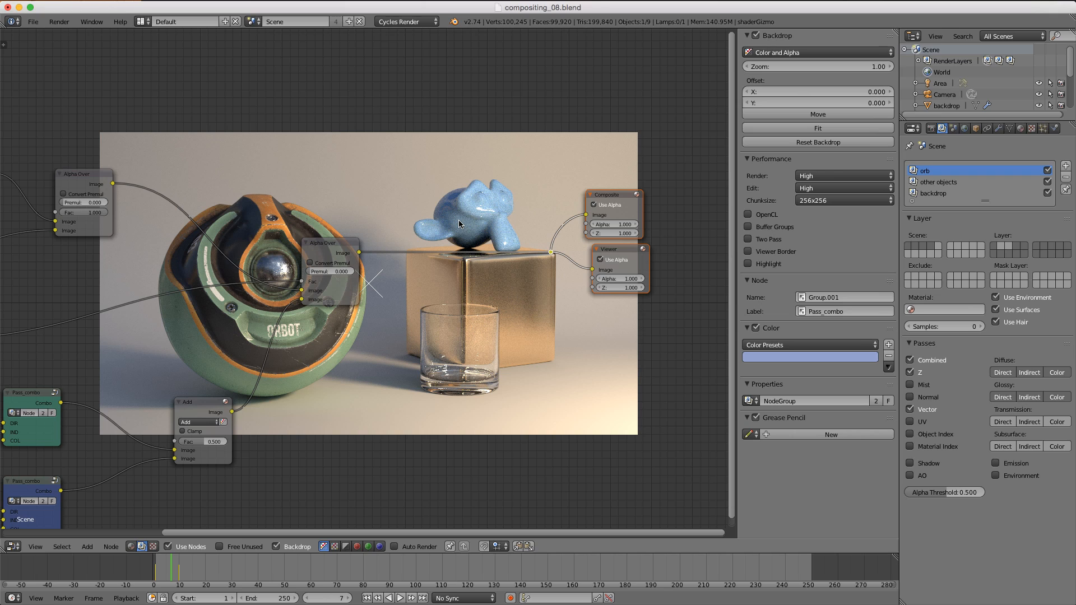
Step: Add a Vector Blur node, inserting it between the final Alpha Over node and the Composite and Viewer outputs
key("shift+a")
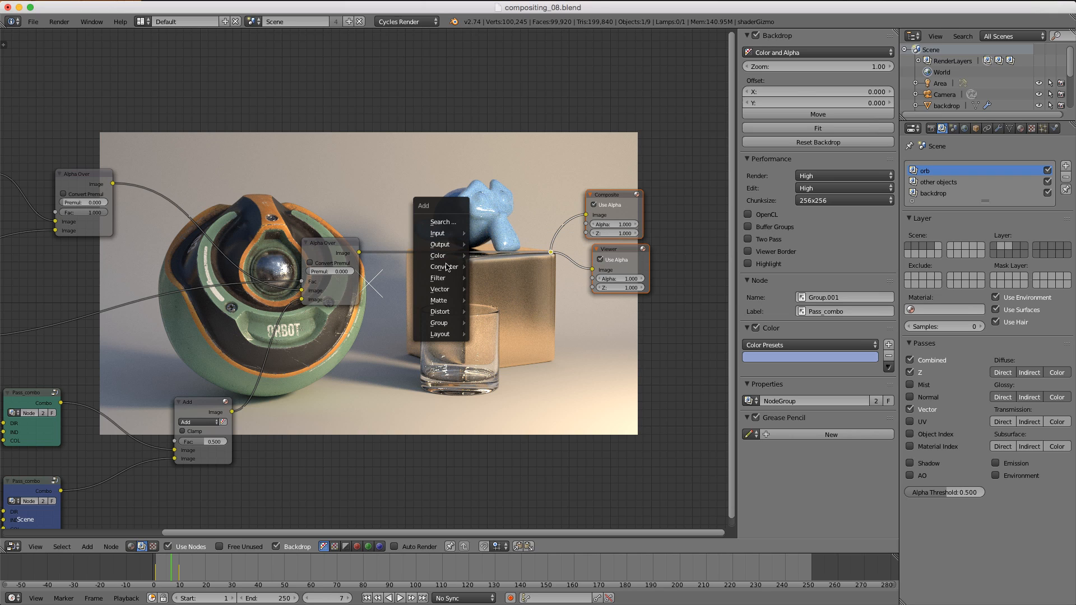
mouse_move(454, 278)
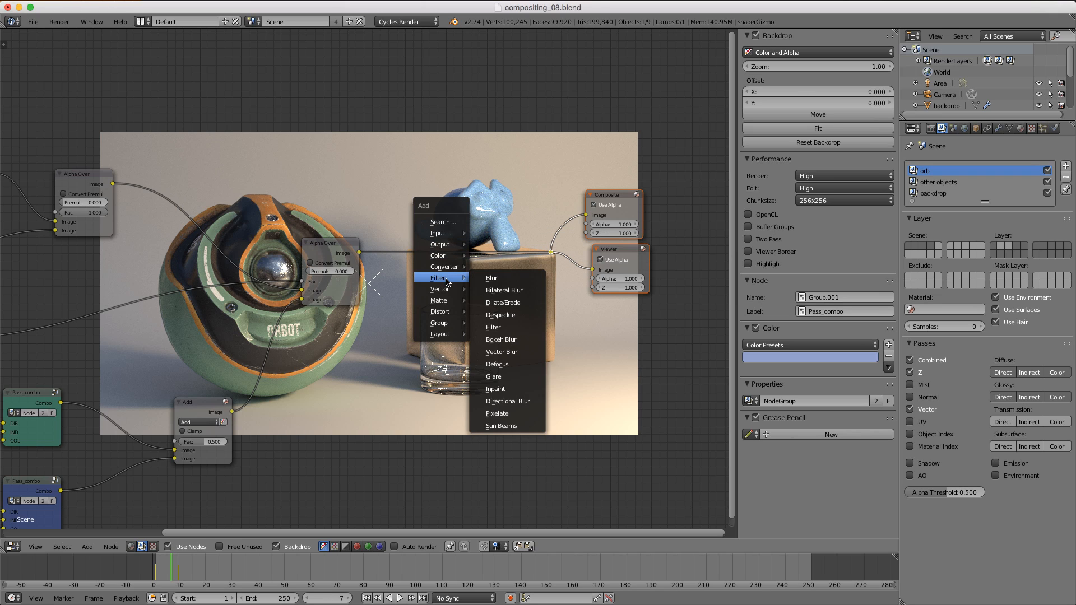
left_click(502, 352)
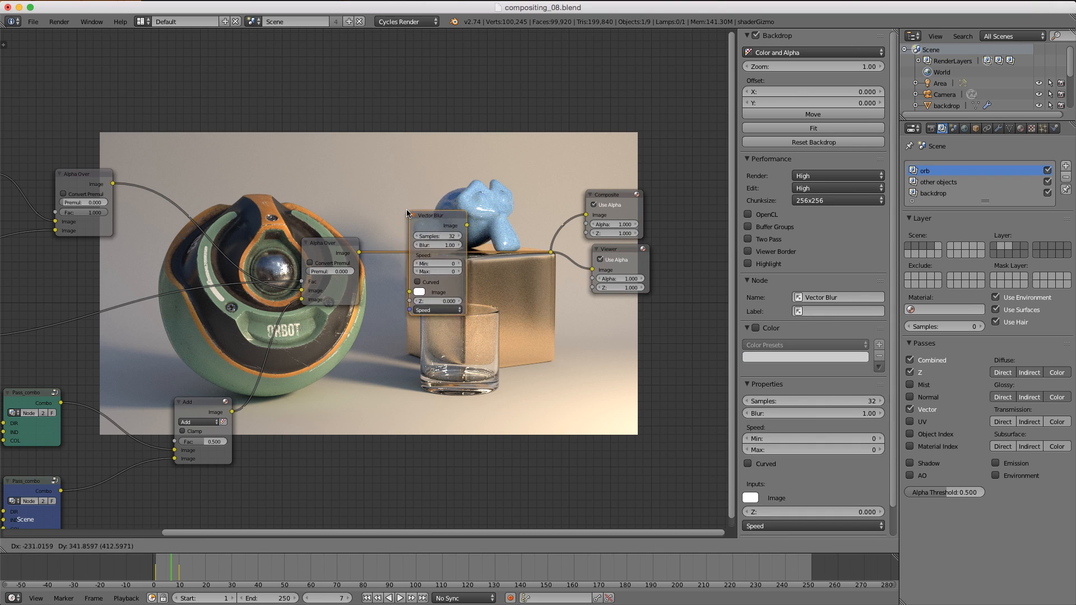
left_click(404, 214)
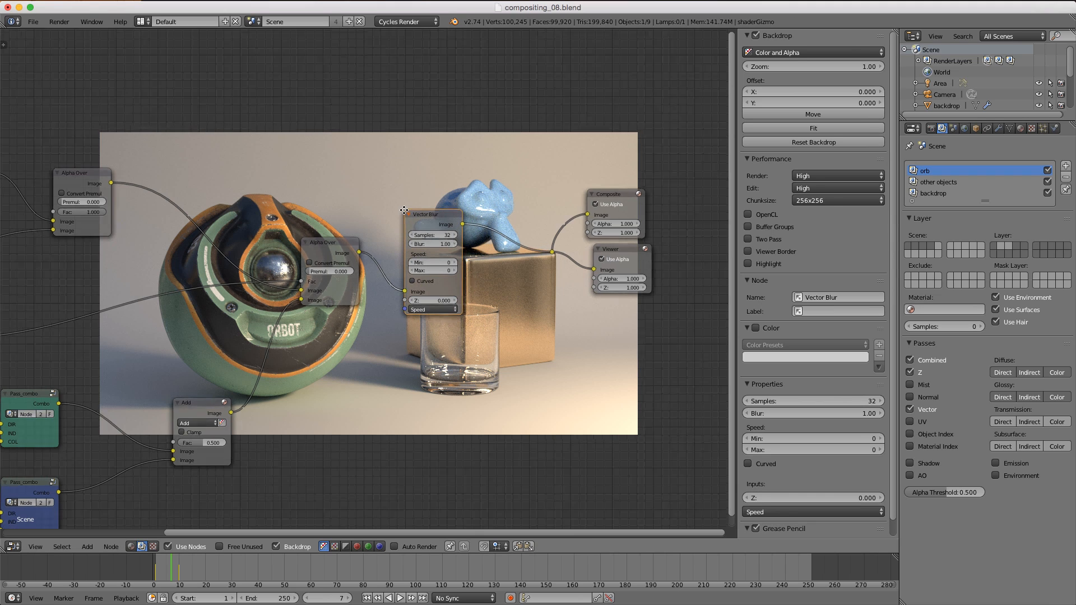
Step: Connect the orb render layer's Speed and Z outputs to the Vector Blur node's Speed and Z inputs
scroll(448, 294, "up", 3)
scroll(449, 296, "up", 1)
left_click_drag(442, 297, 417, 305)
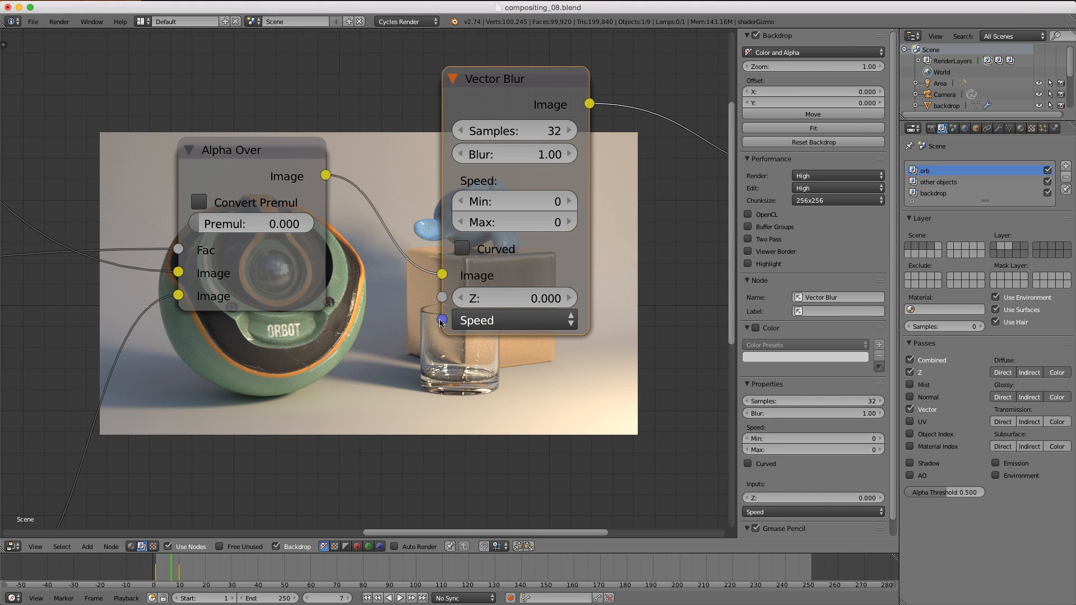
scroll(368, 315, "down", 2)
scroll(368, 315, "down", 2)
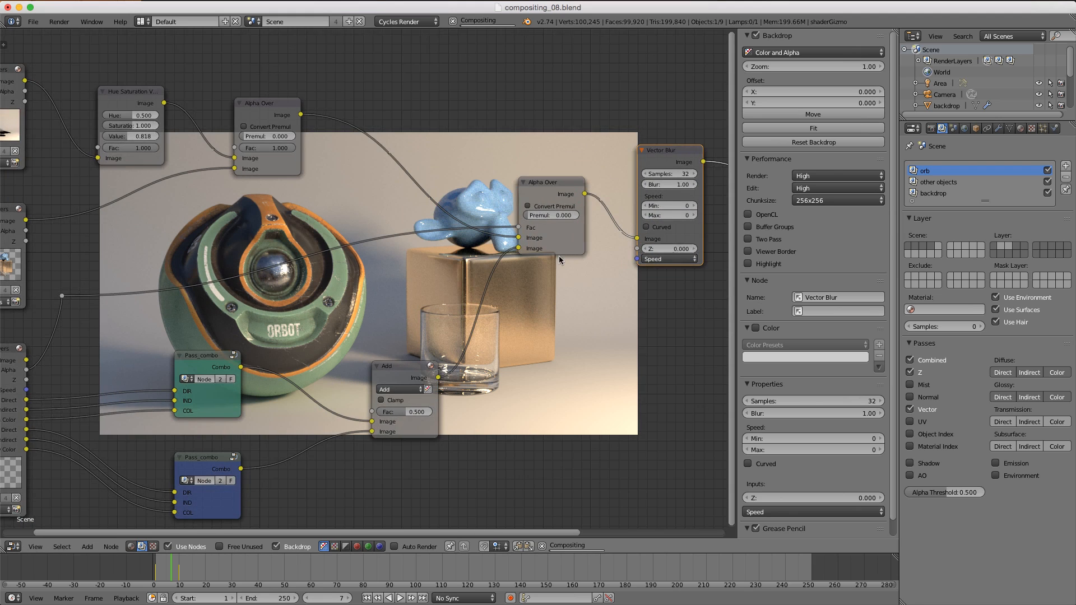
left_click_drag(51, 381, 616, 261)
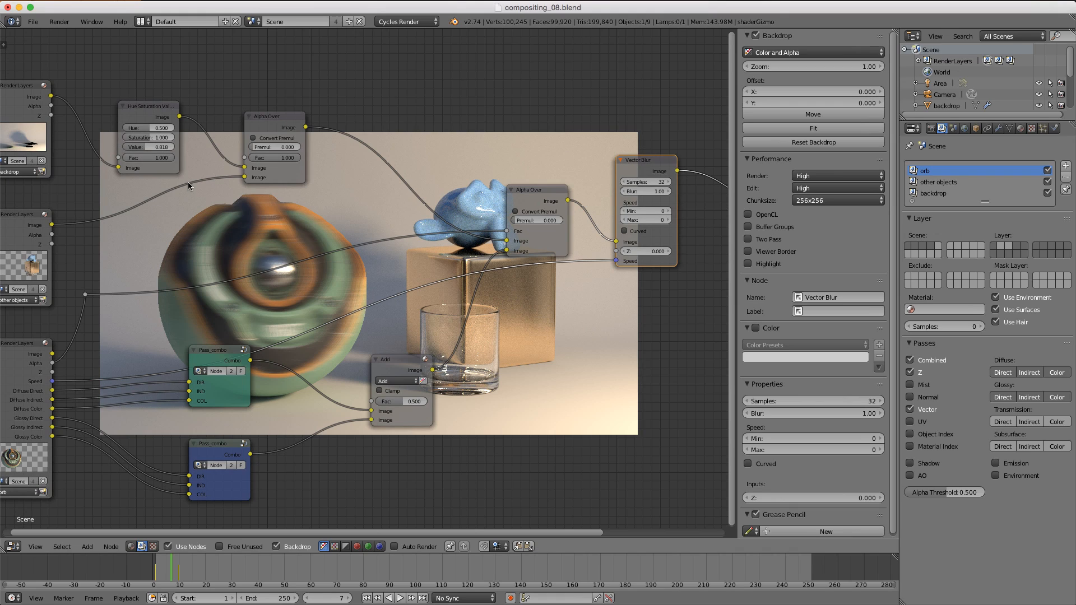
left_click_drag(52, 372, 616, 251)
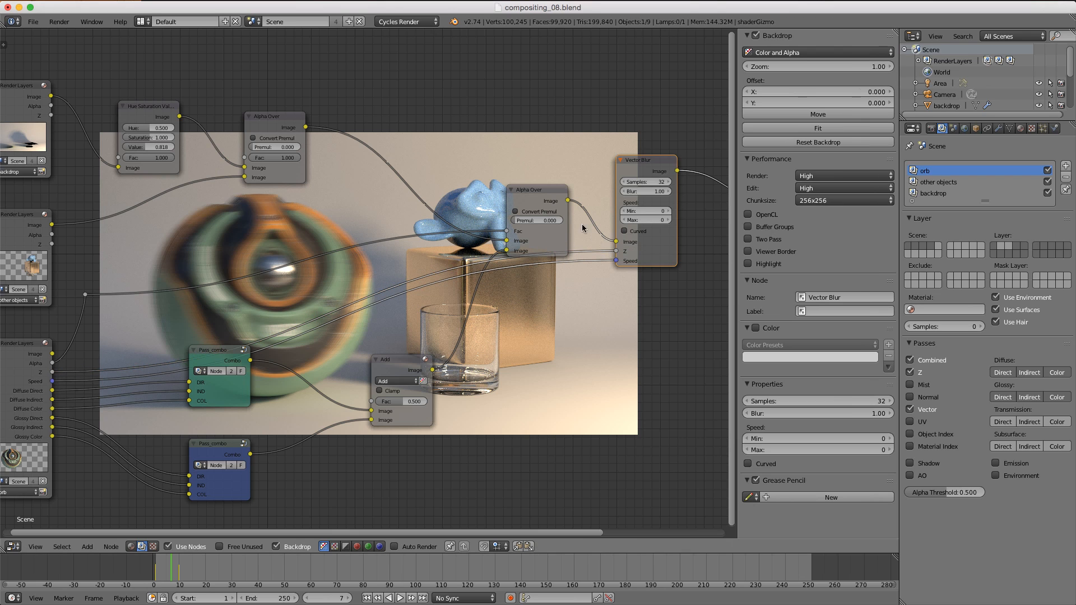
Step: Set the Vector Blur samples to 64
middle_click_drag(501, 179, 380, 286)
scroll(413, 244, "up", 4)
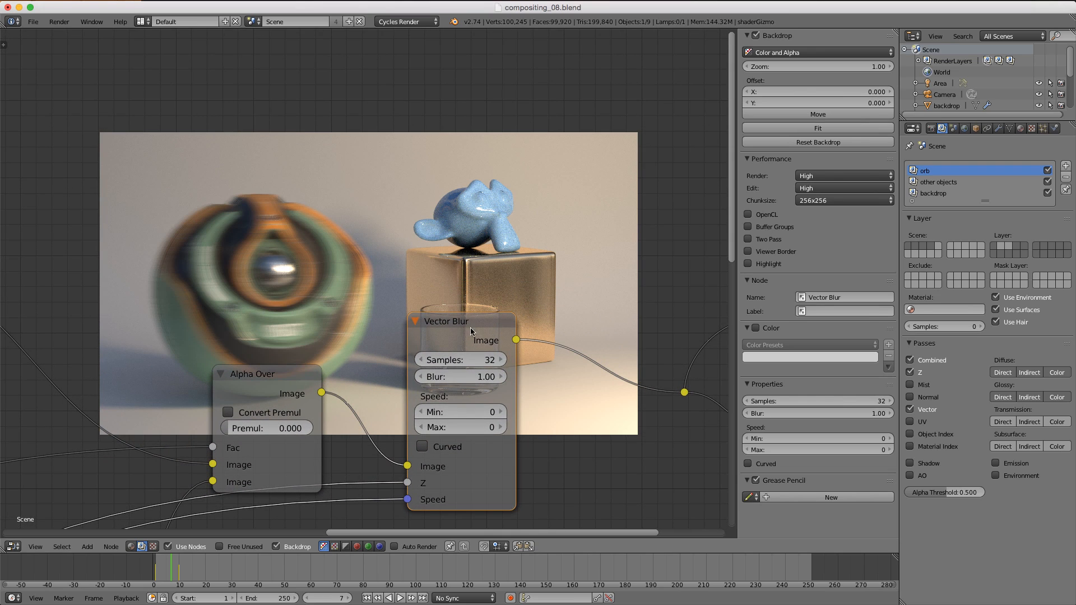
left_click(450, 360)
key("Return")
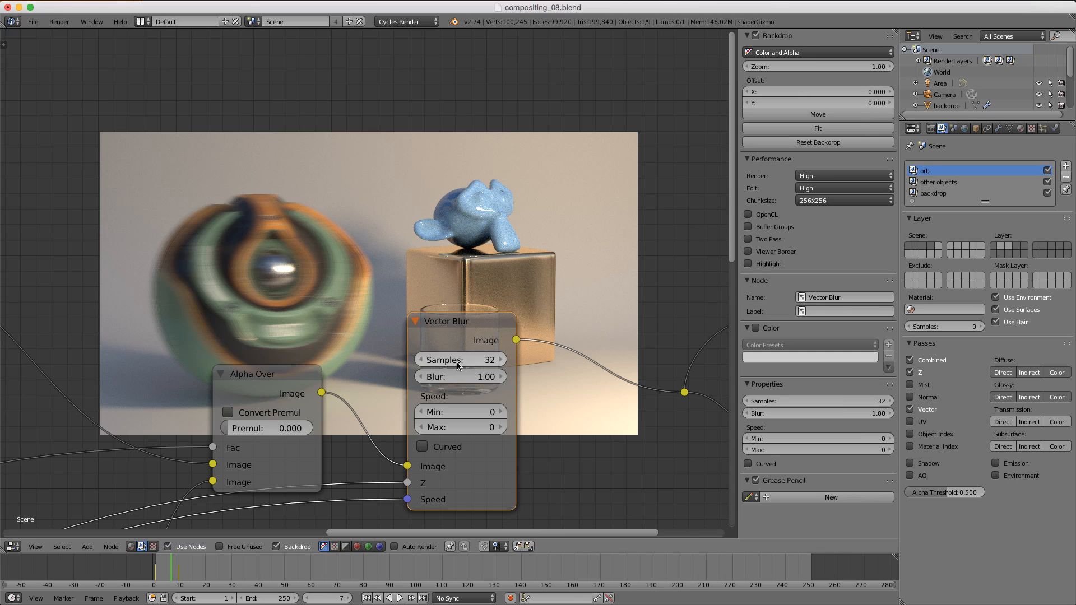
left_click(457, 361)
type("64")
key("Return")
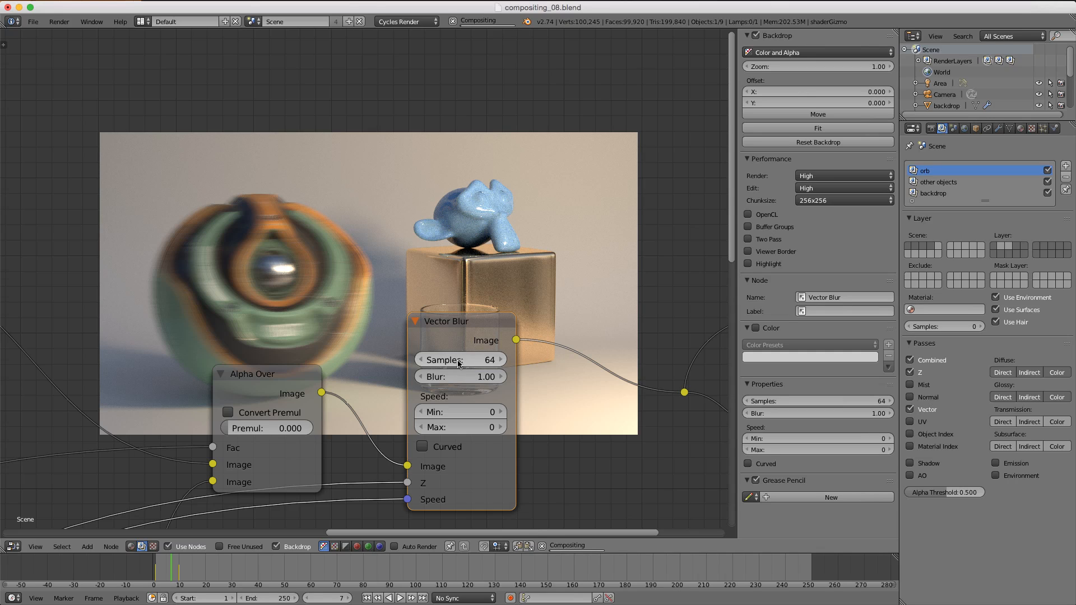
Step: Try Vector Blur sample counts of 5 and 8
left_click(465, 360)
type("5")
key("Return")
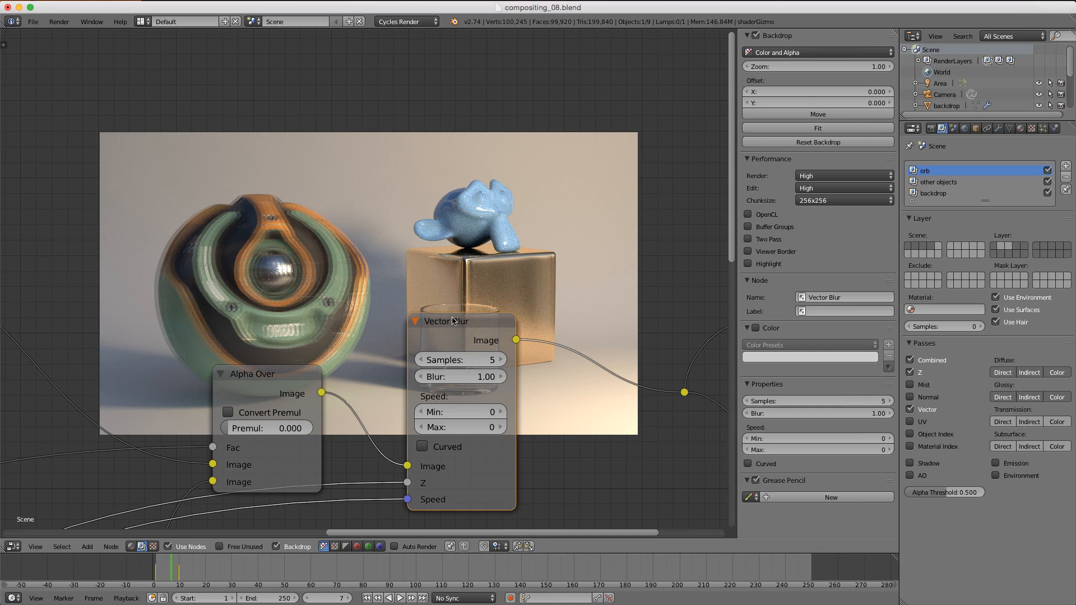
left_click(448, 355)
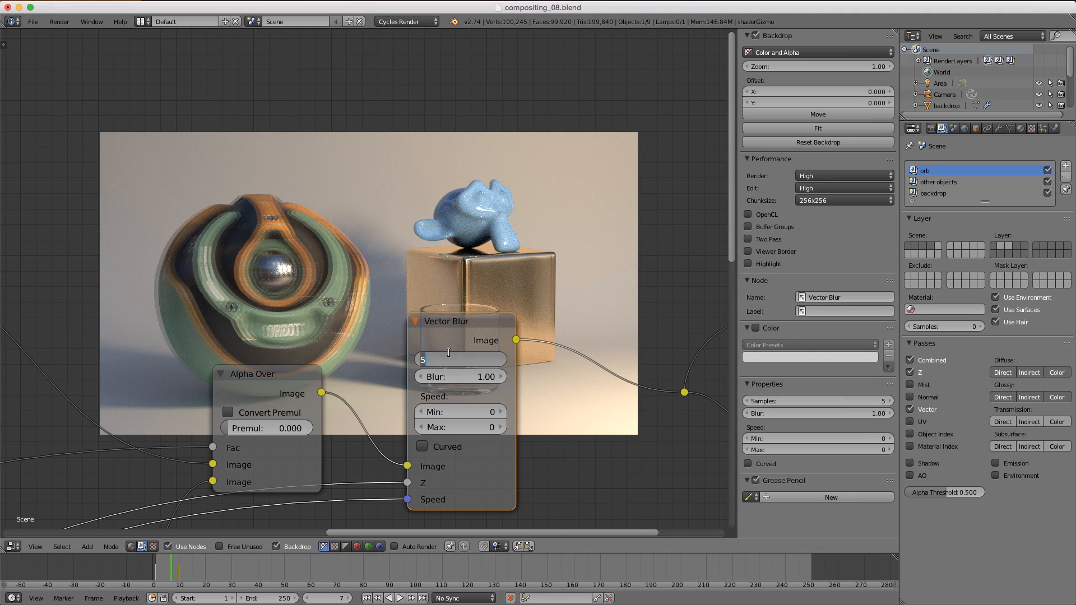
key("Return")
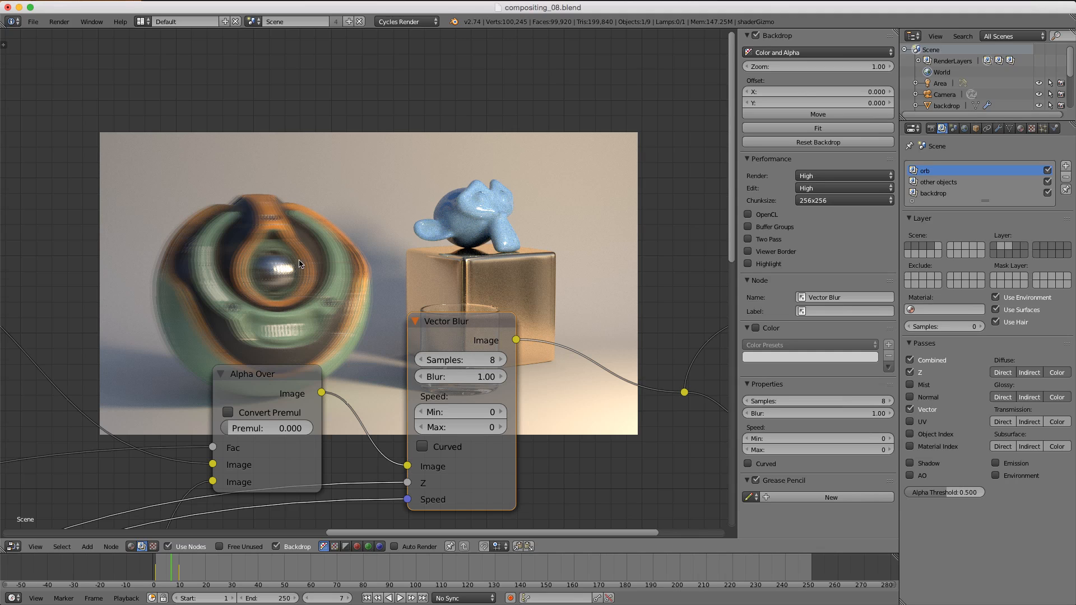
Step: Set the Vector Blur samples to 12
left_click(462, 354)
type("12")
key("Return")
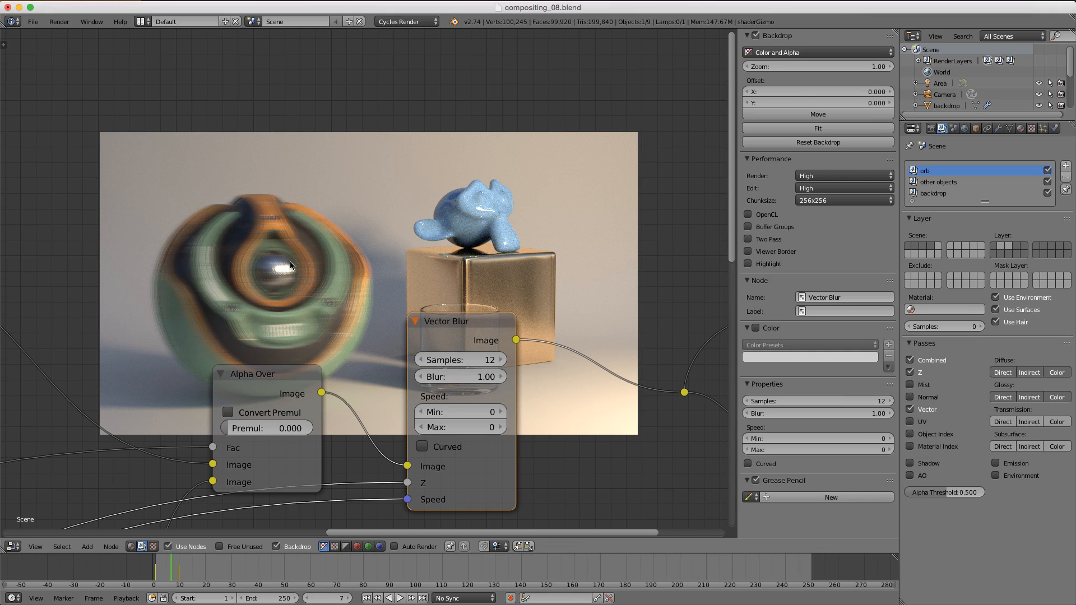
Step: Try Vector Blur blur factors of 0.5 and 2, then set the blur back to 1
left_click(468, 377)
type("0.5")
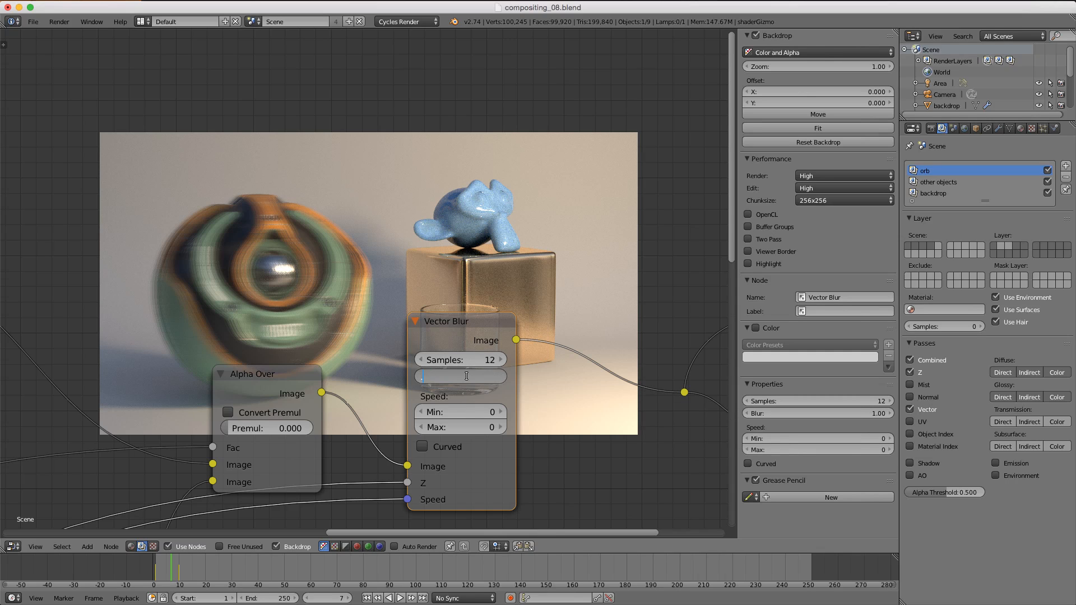
key("Return")
left_click(468, 377)
type("2")
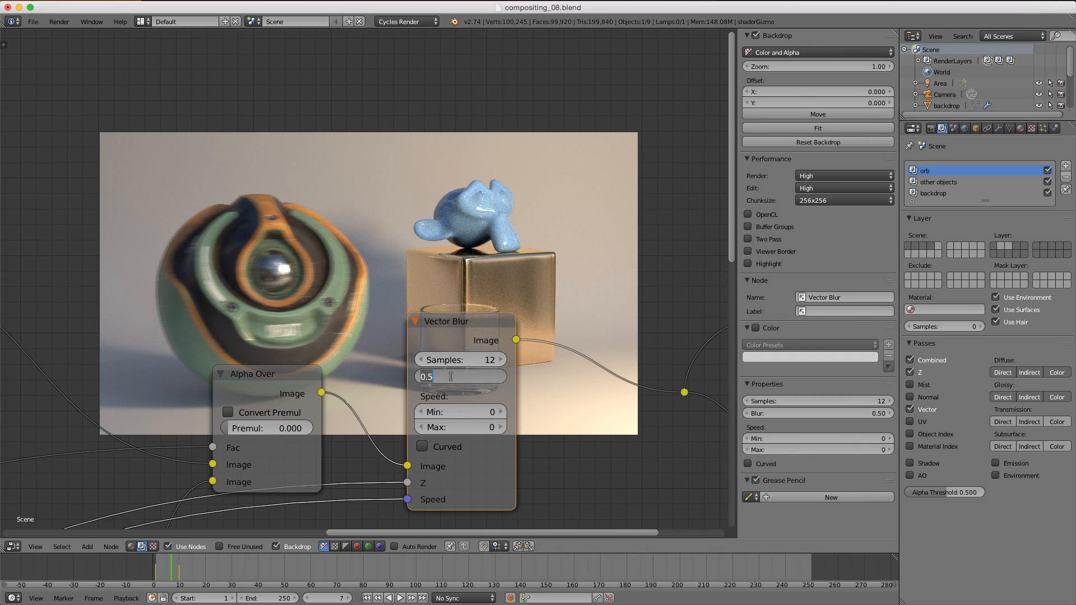
key("Return")
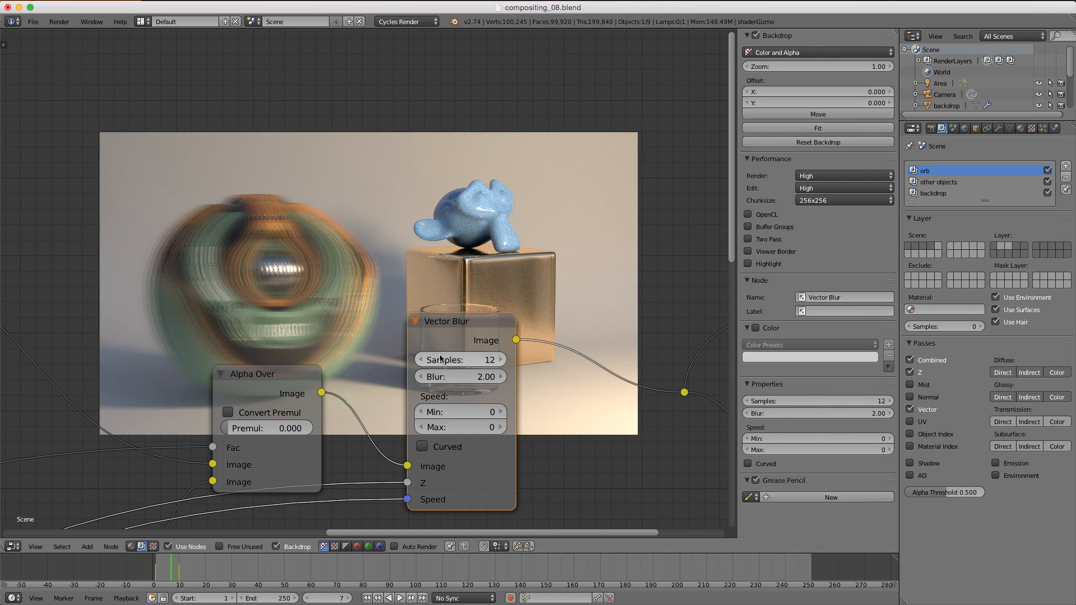
left_click(456, 375)
type("1")
key("Return")
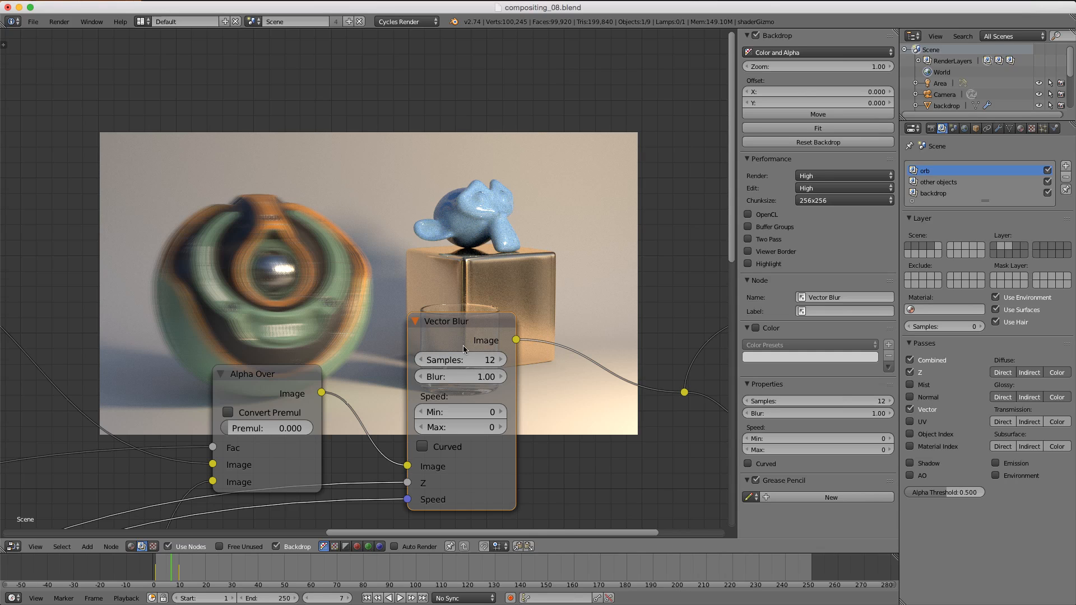
Step: Try a minimum speed of 2 on the Vector Blur node, then return it to 0
left_click(456, 412)
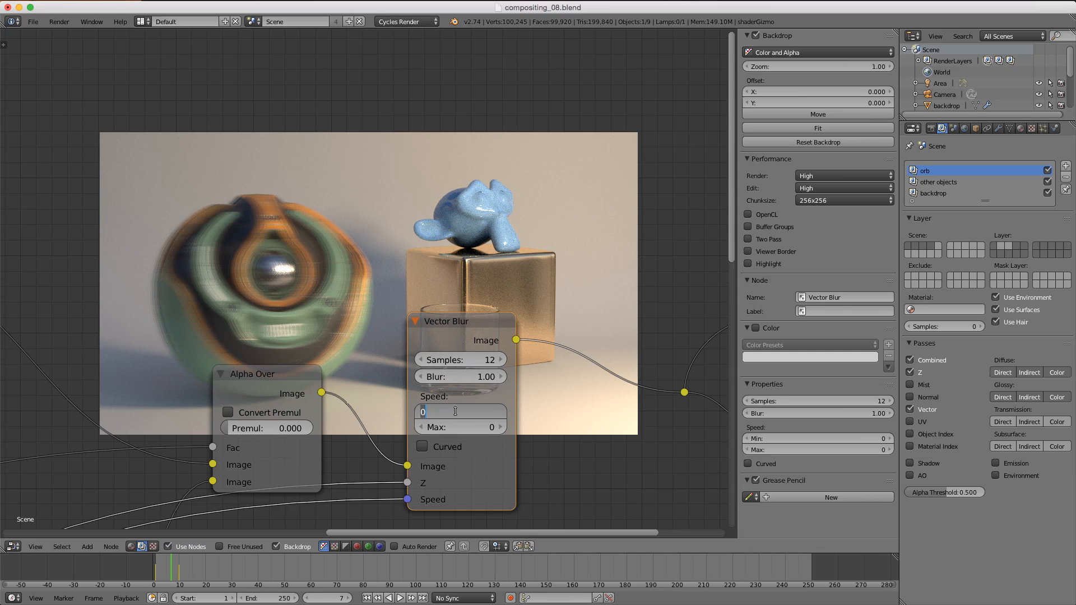
key("Return")
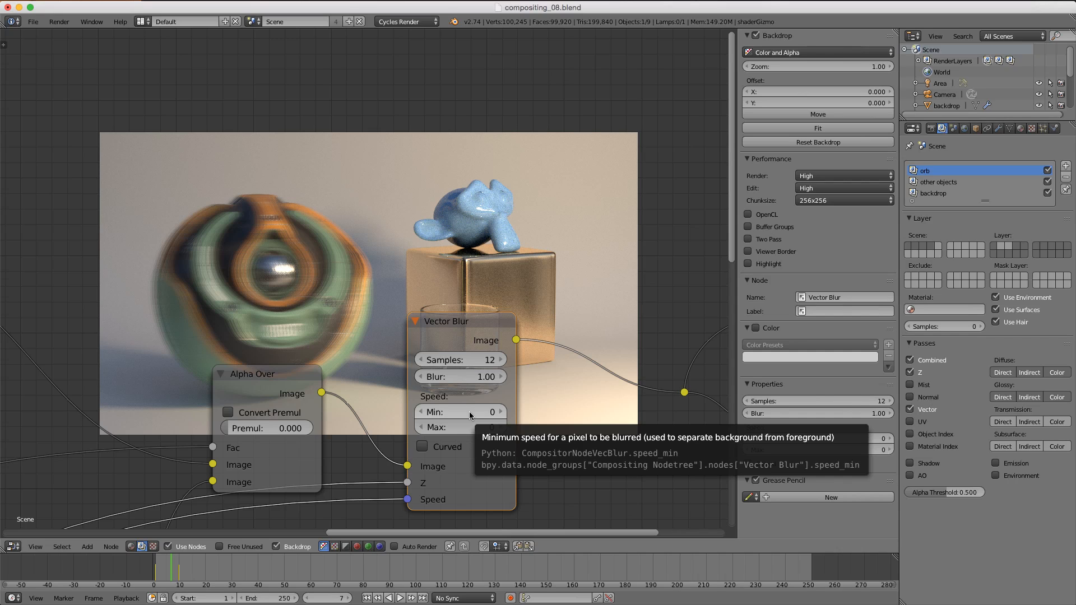
left_click(469, 413)
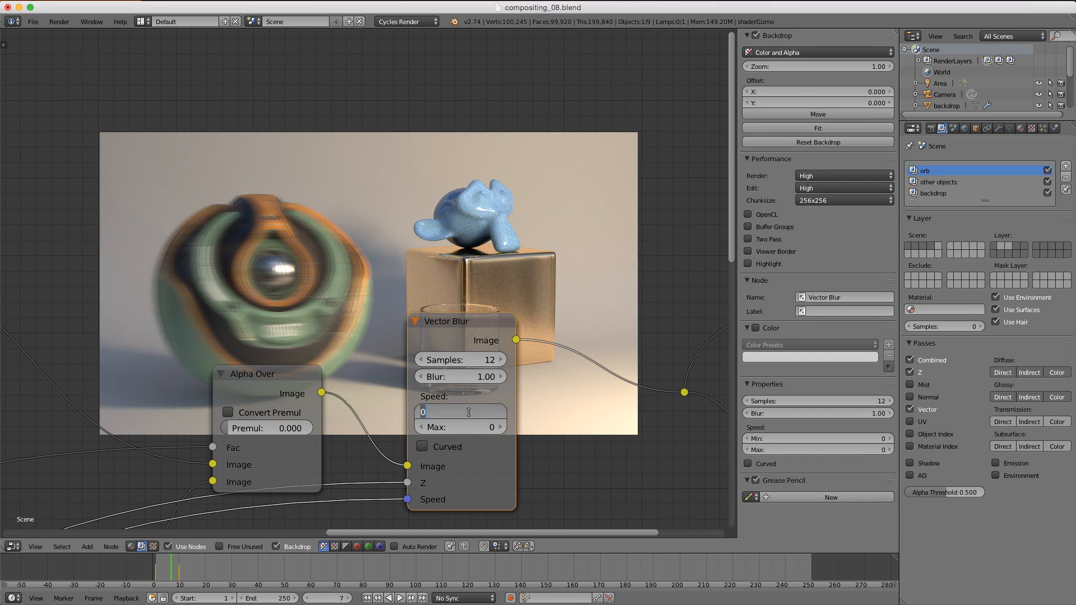
type("2")
key("Return")
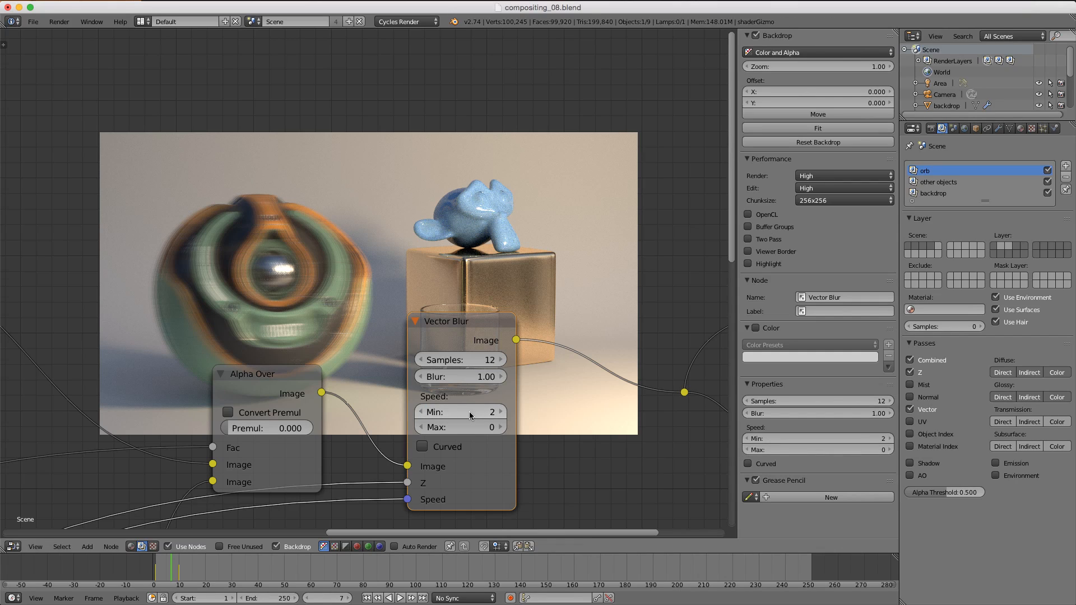
left_click(469, 413)
type("0")
key("Return")
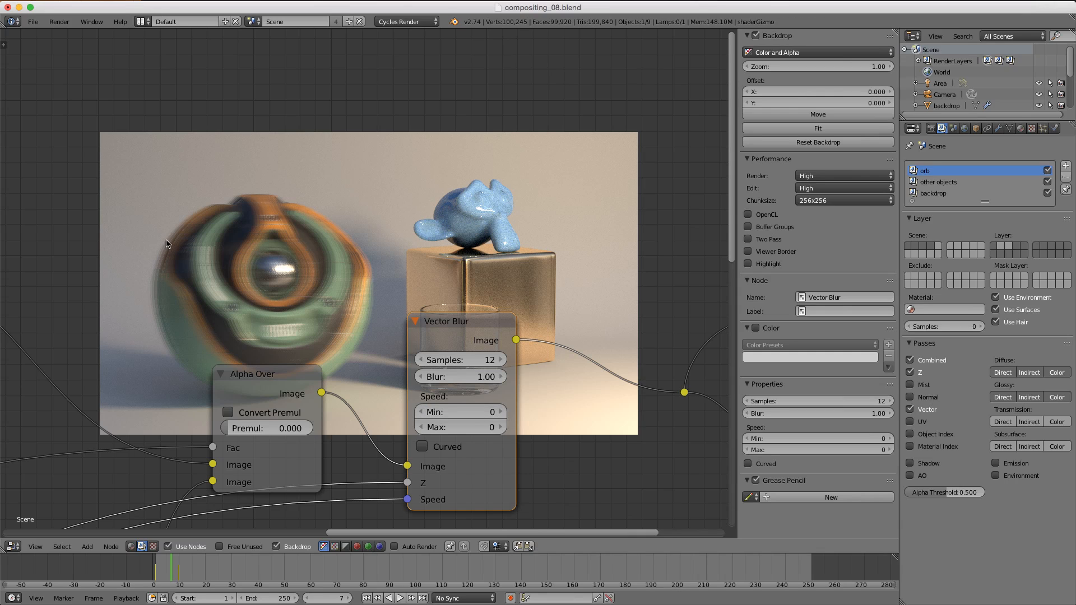
left_click(470, 412)
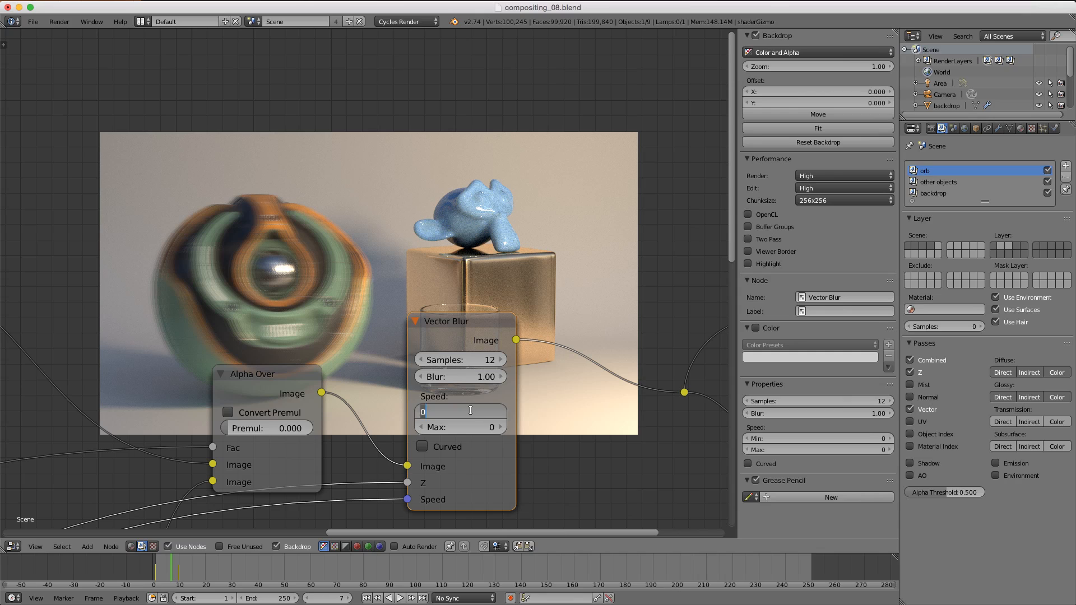
key("Escape")
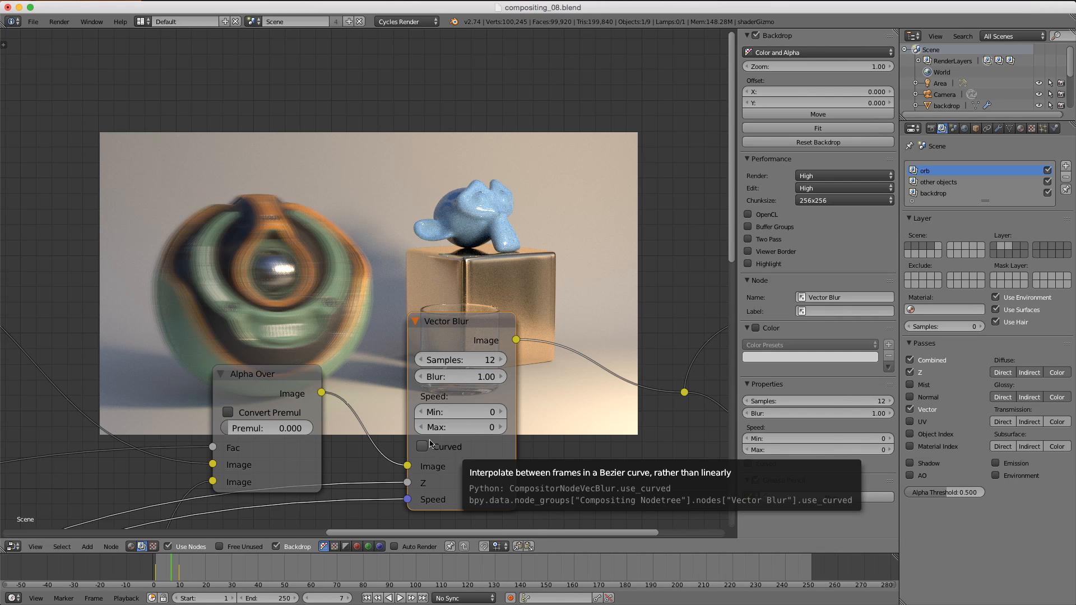
Step: Enable Curved interpolation on the Vector Blur node
left_click(458, 451)
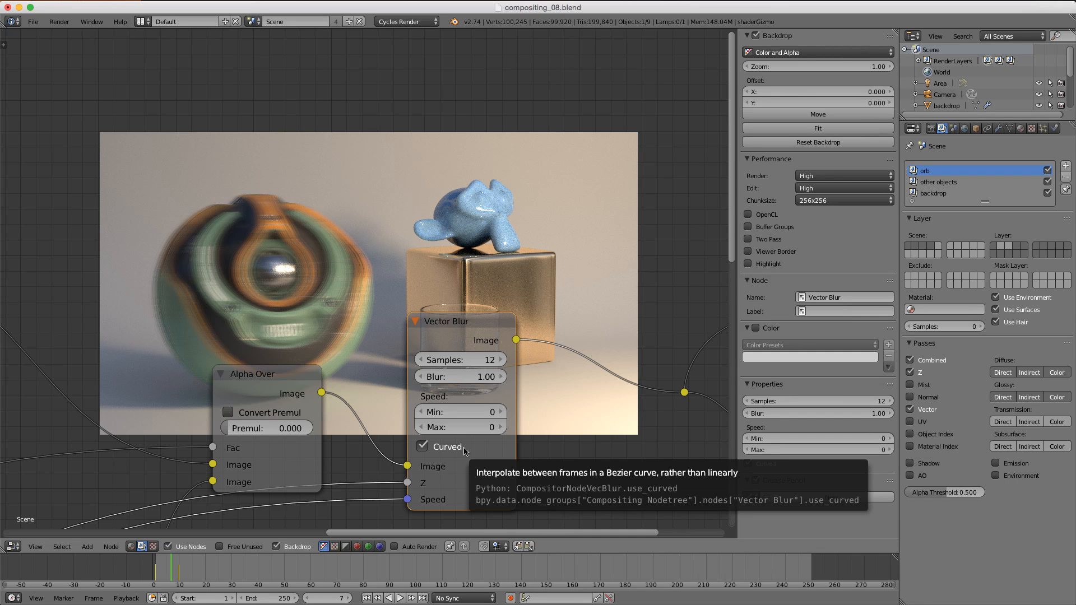
scroll(464, 451, "down", 5)
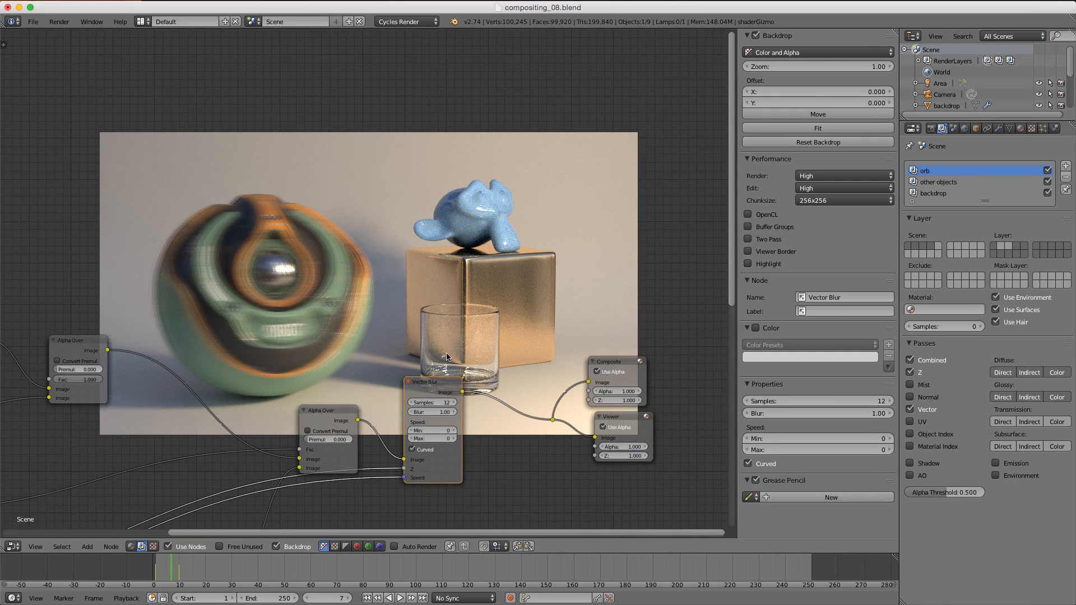
scroll(451, 364, "up", 2)
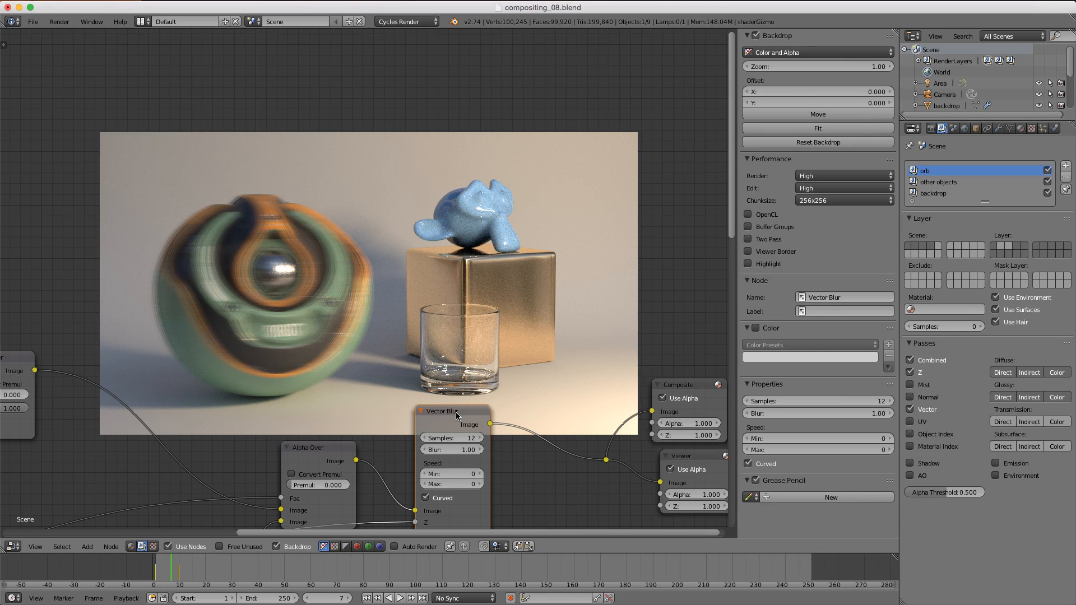
scroll(457, 415, "down", 2)
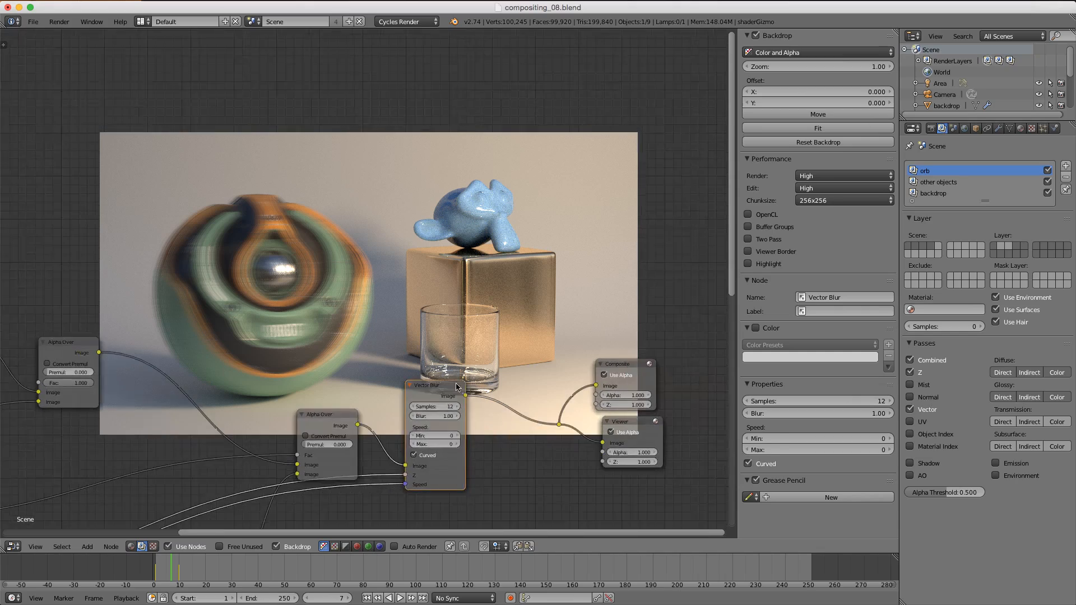